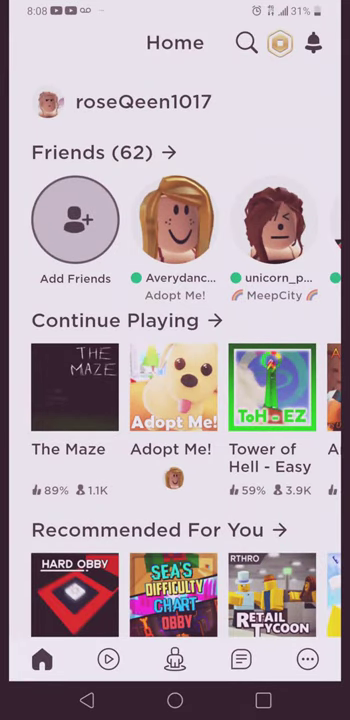
scroll(175, 230, "right", 3)
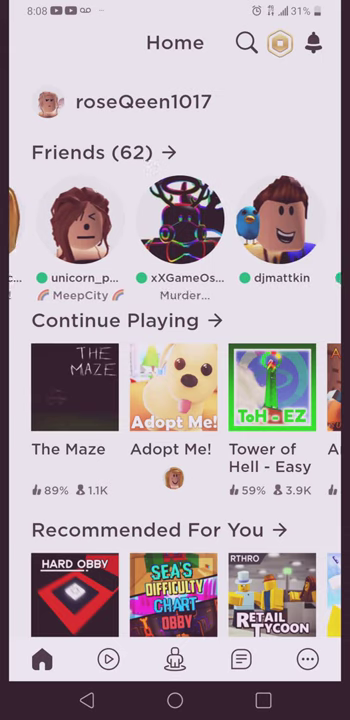
scroll(175, 400, "right", 3)
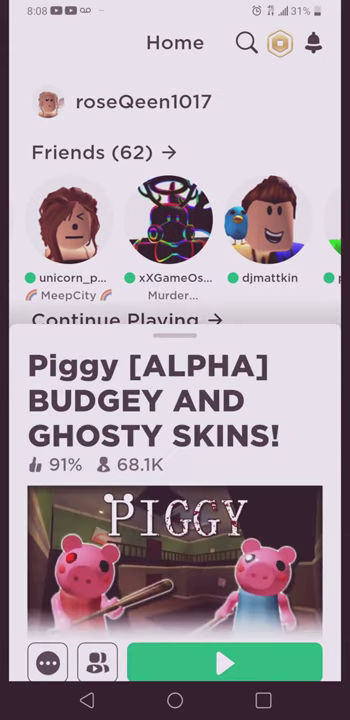
Step: Launch Piggy with the green Play button and join the server's intermission lobby
left_click(224, 661)
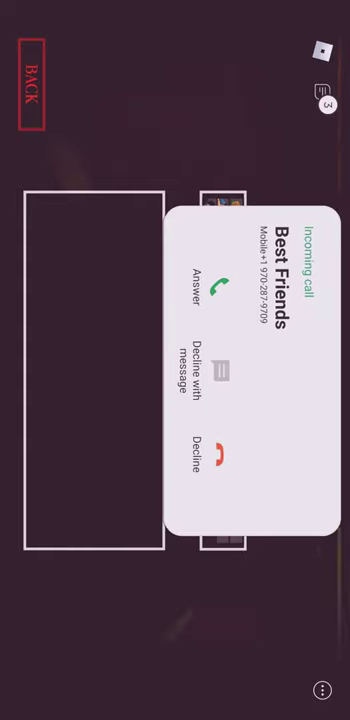
Step: Decline the incoming phone call to return to the Piggy intermission countdown
left_click(219, 455)
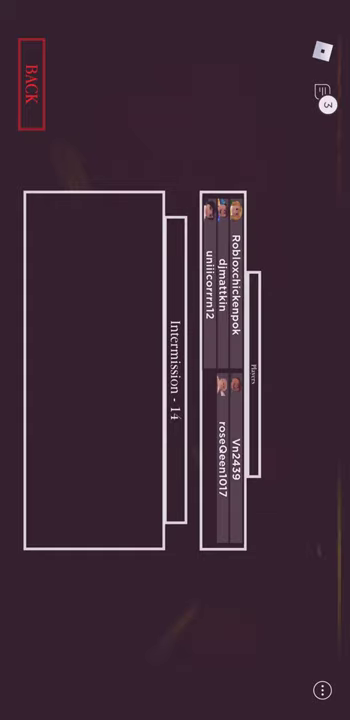